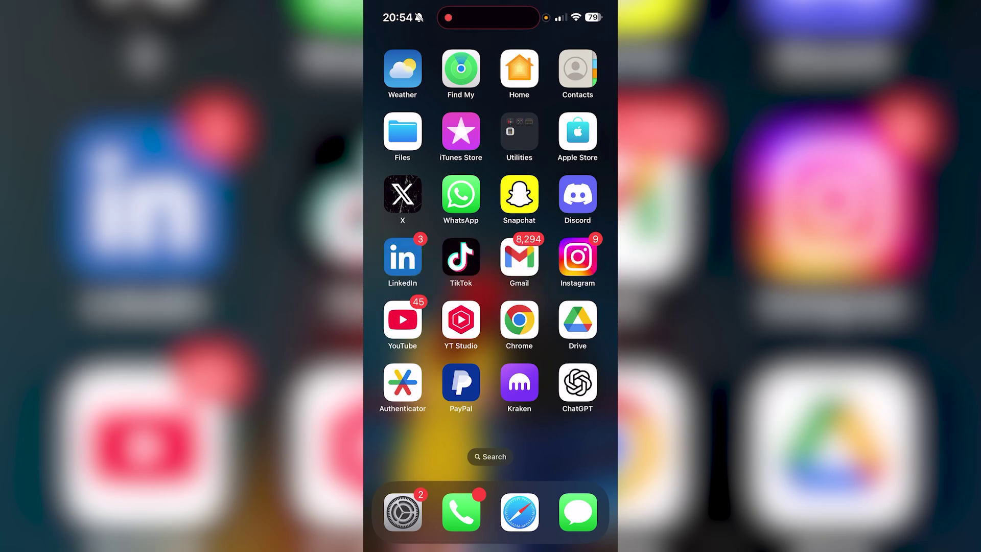
Open App Store from the home screen and search for 'Play store'
left_click_drag(429, 230, 582, 229)
left_click(572, 318)
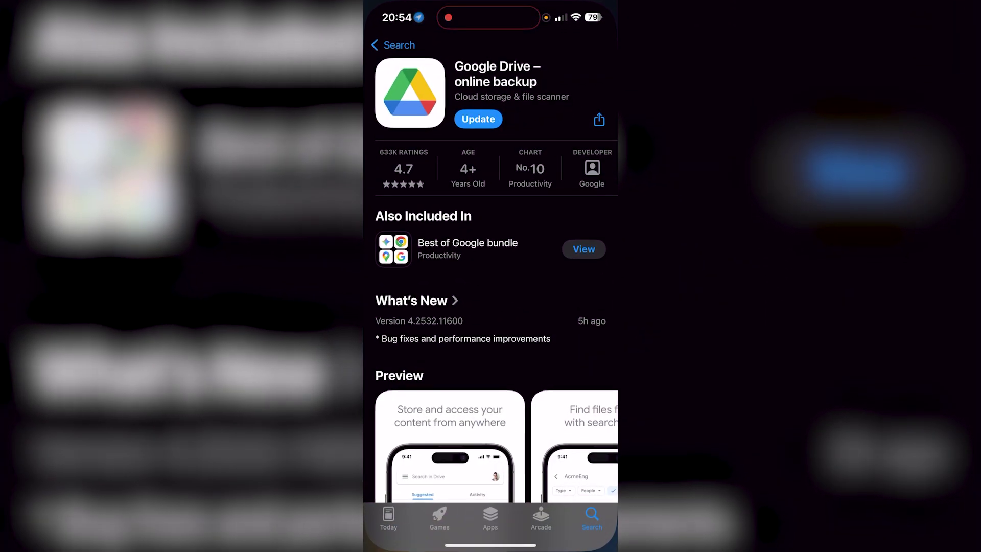
left_click(393, 45)
left_click(559, 47)
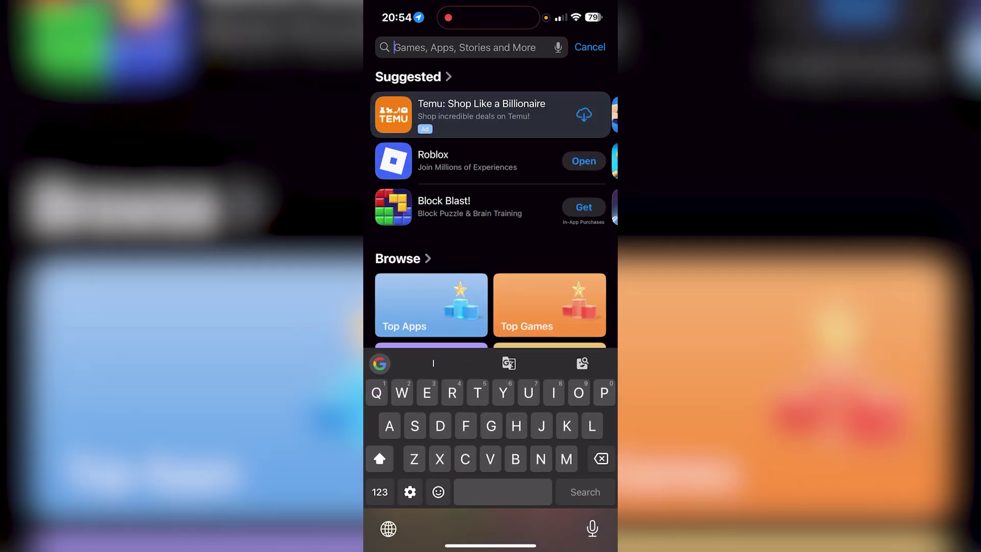
type("Pl")
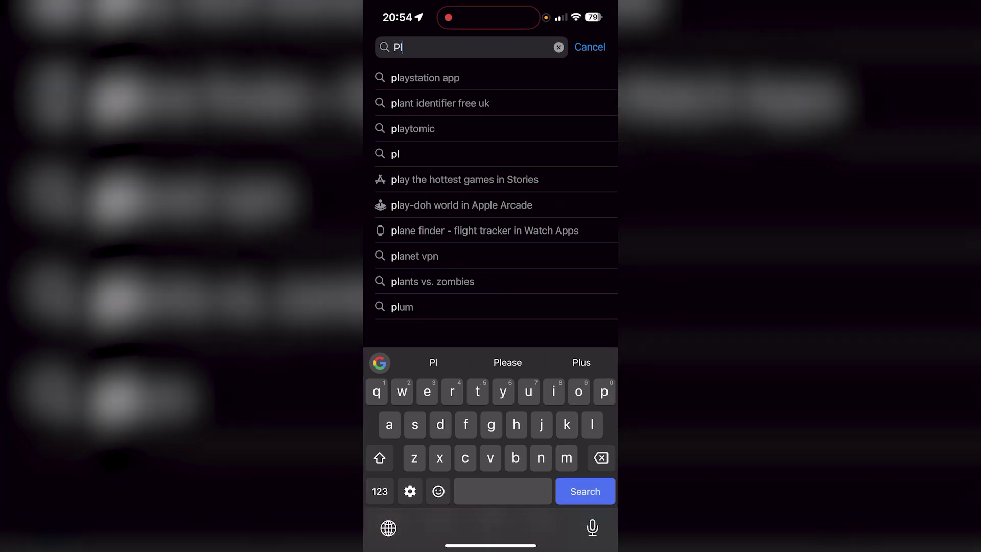
type("ay store")
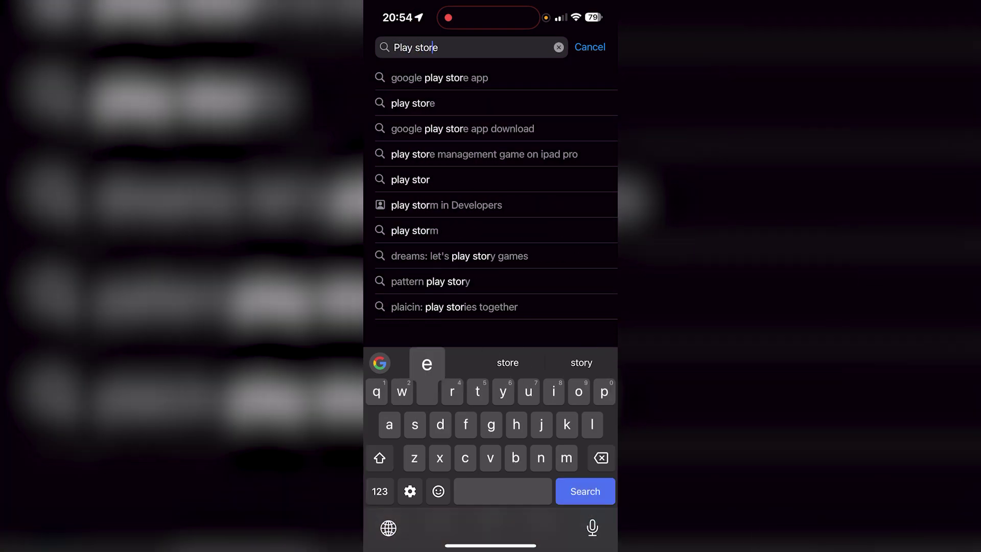
key("Return")
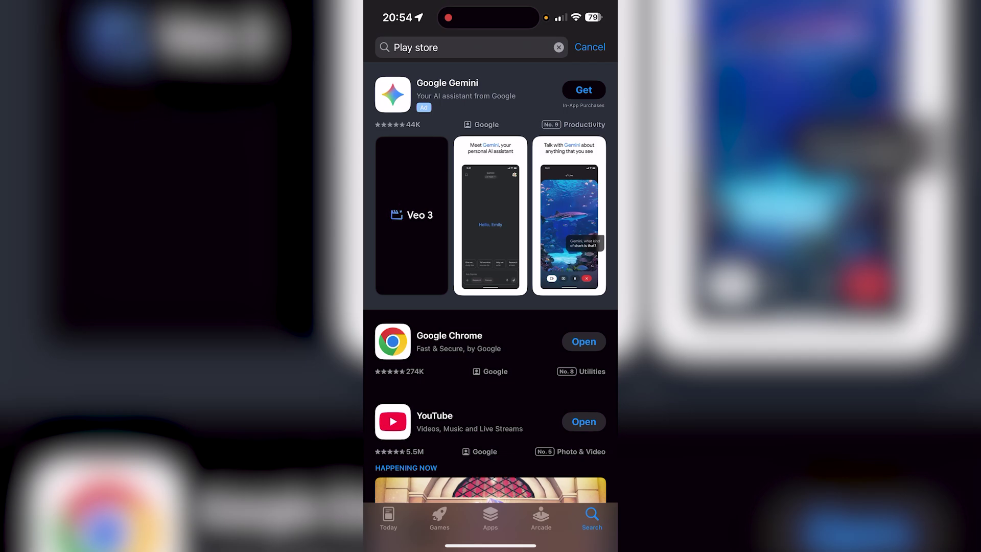
Refine the App Store search to the 'google play store app' suggestion
left_click(467, 47)
key("BackSpace")
key("BackSpace")
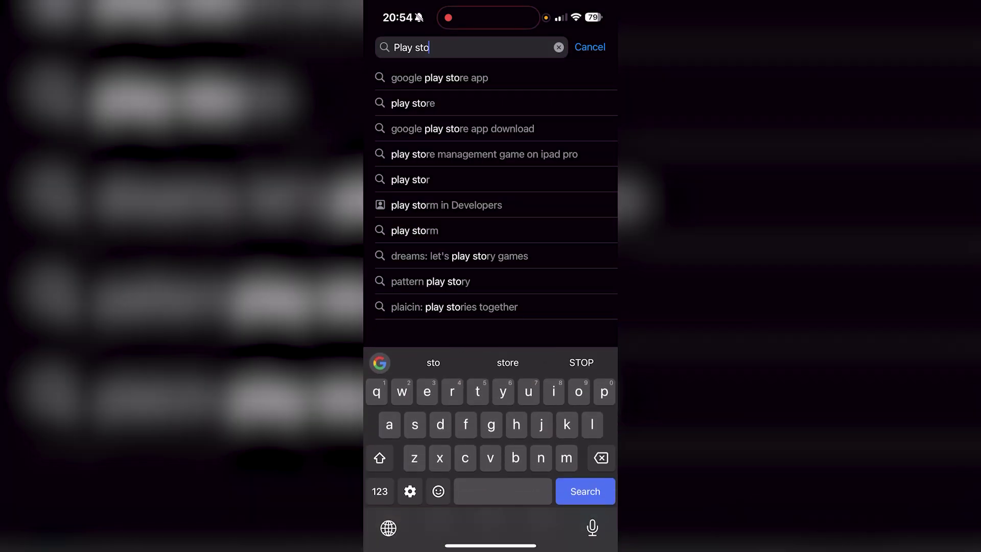
left_click(439, 78)
scroll(490, 307, "down", 5)
scroll(490, 307, "down", 5)
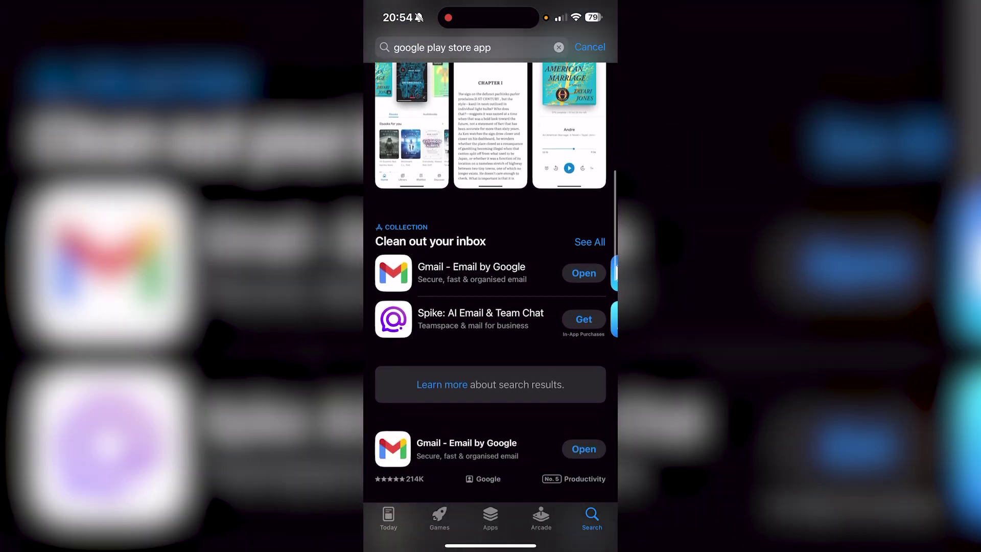
scroll(491, 306, "down", 3)
scroll(491, 307, "up", 3)
scroll(490, 306, "up", 5)
scroll(491, 306, "up", 3)
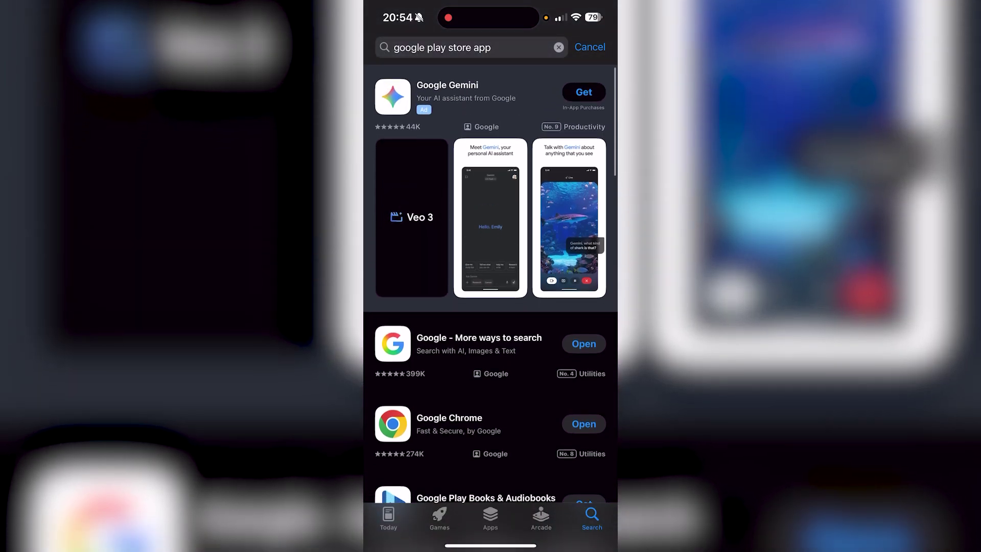
Switch from App Store to Chrome and start entering play.google.com in the address bar
left_click_drag(491, 545, 490, 307)
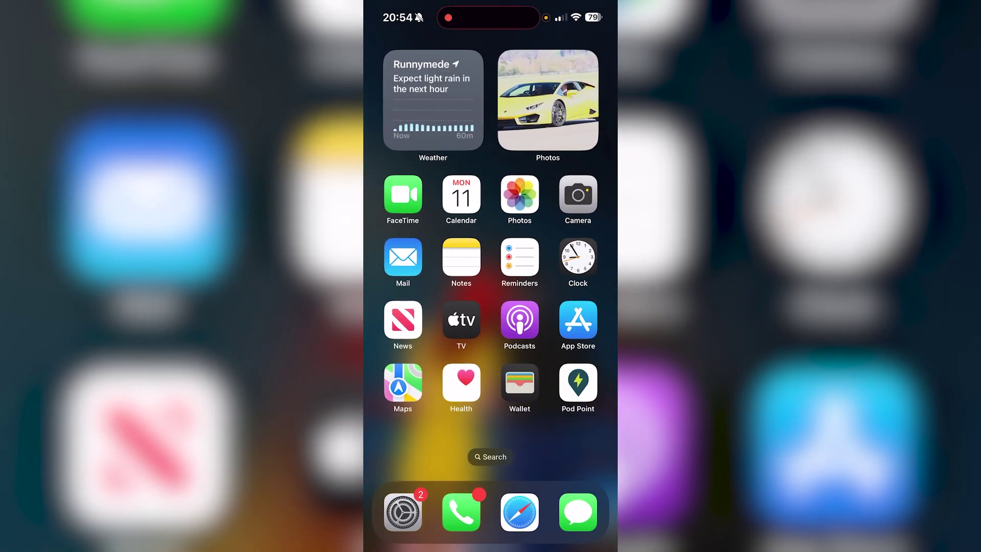
left_click_drag(566, 306, 414, 307)
left_click(519, 318)
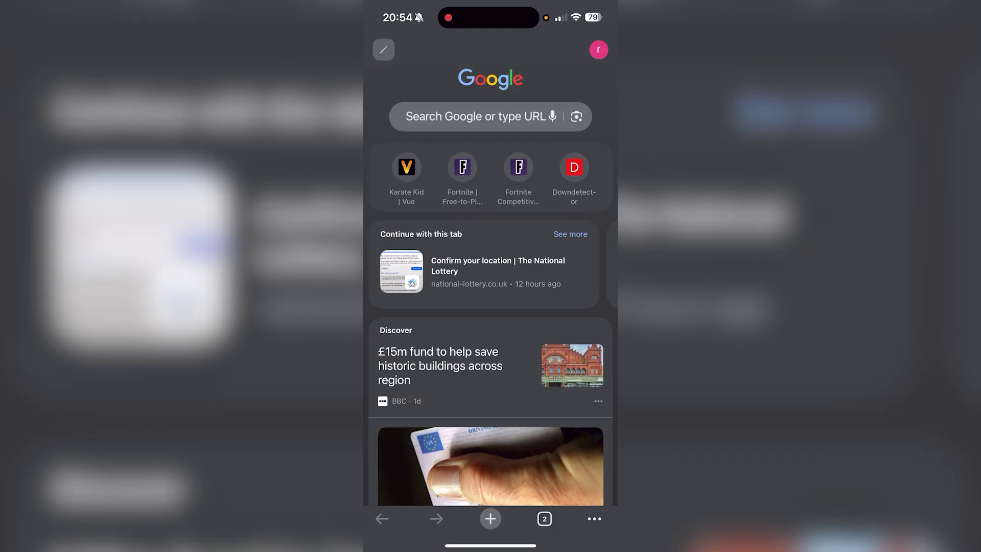
left_click(475, 117)
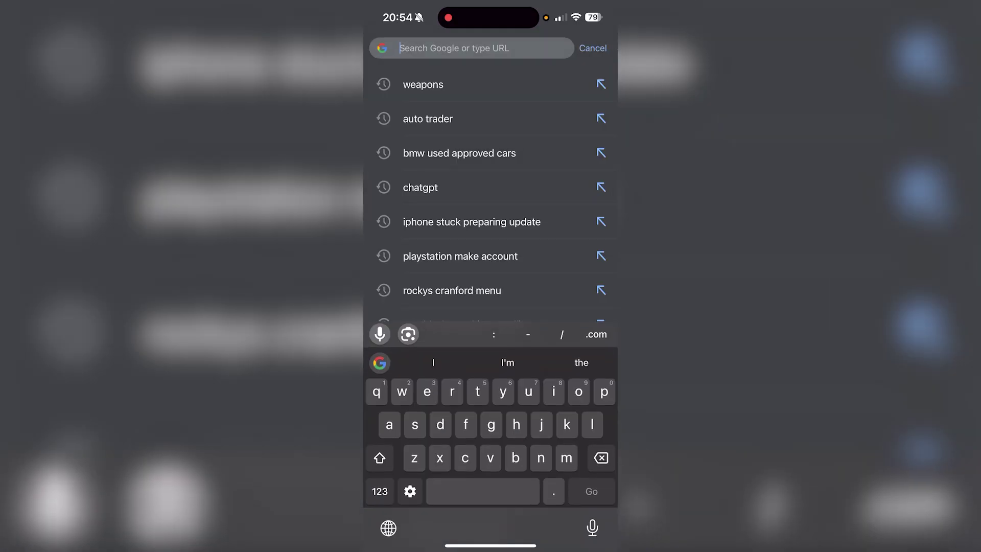
type("play.google.com")
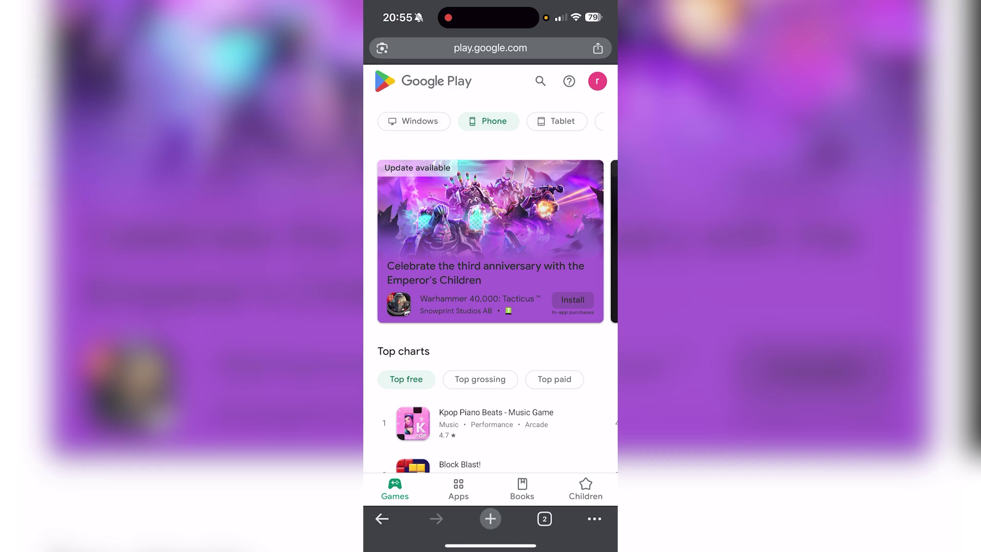
scroll(490, 306, "down", 5)
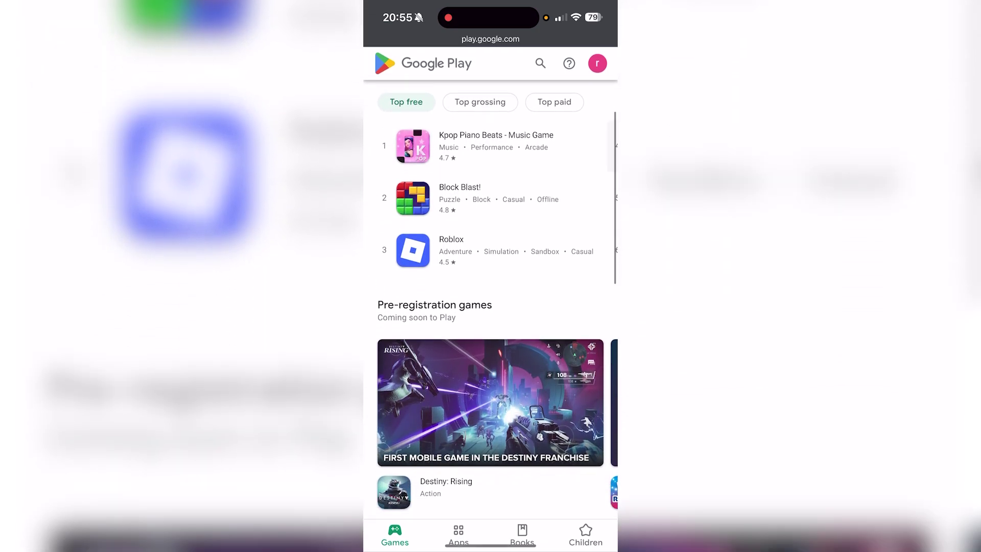
scroll(490, 307, "up", 1)
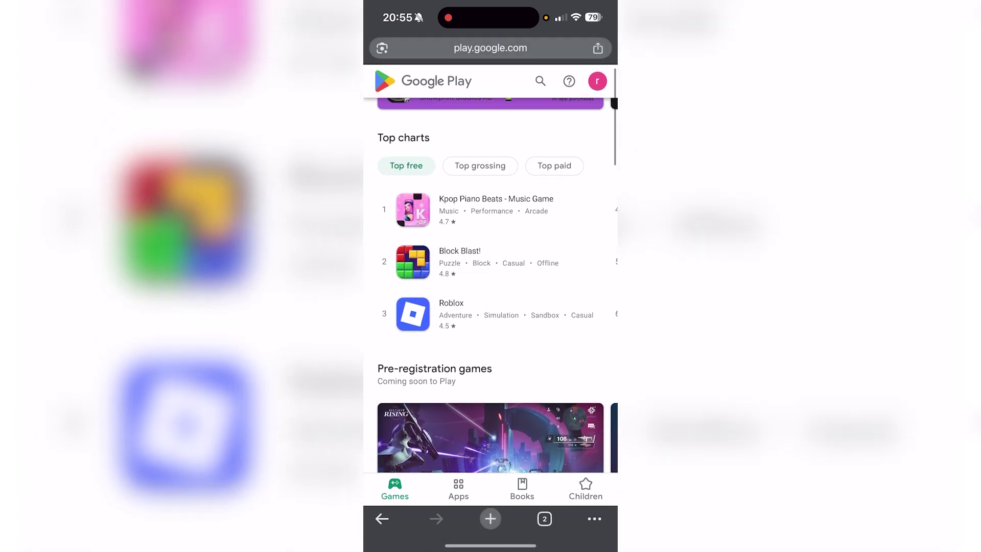
Open Roblox from the Top free games chart on Google Play
left_click(457, 306)
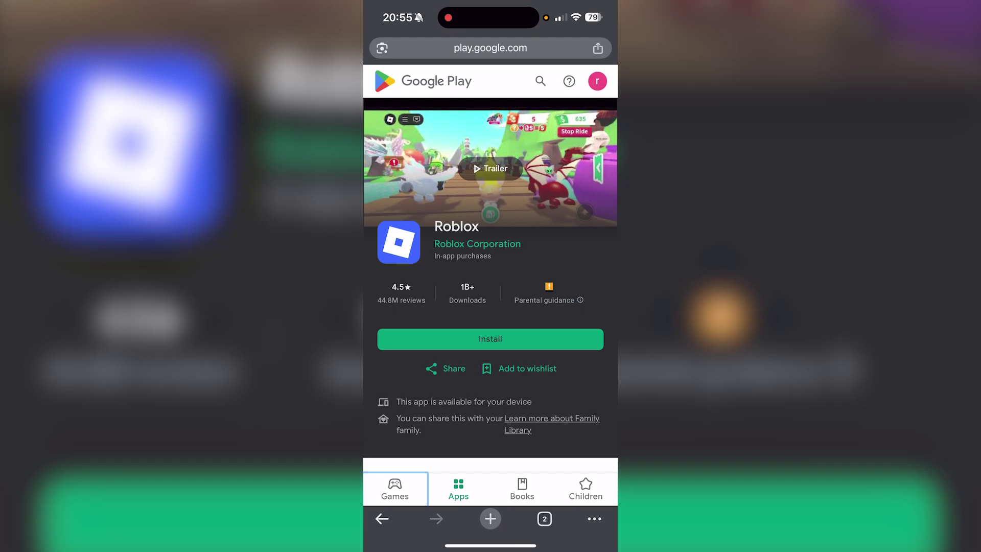
scroll(491, 307, "down", 2)
Use the green Install button on the Roblox page to request the install
left_click(490, 245)
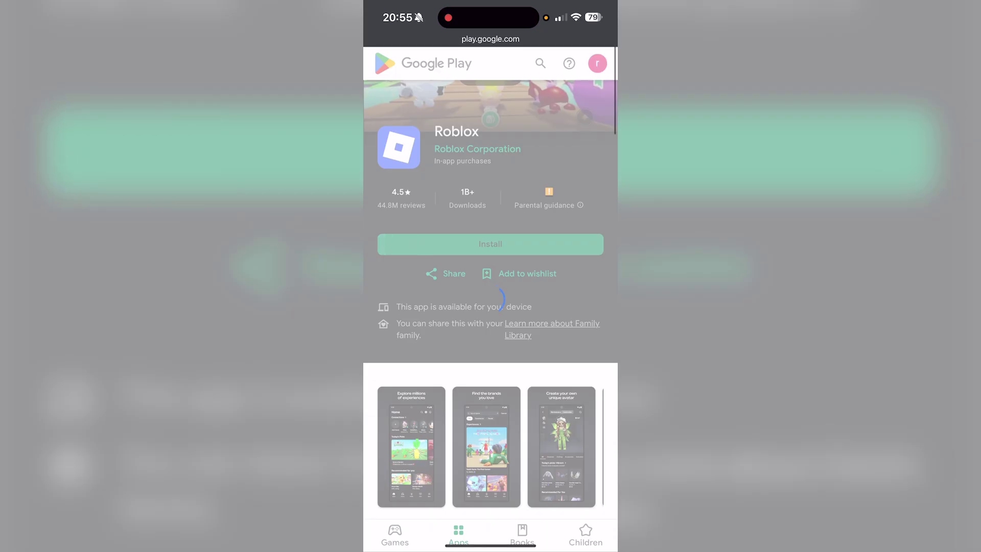